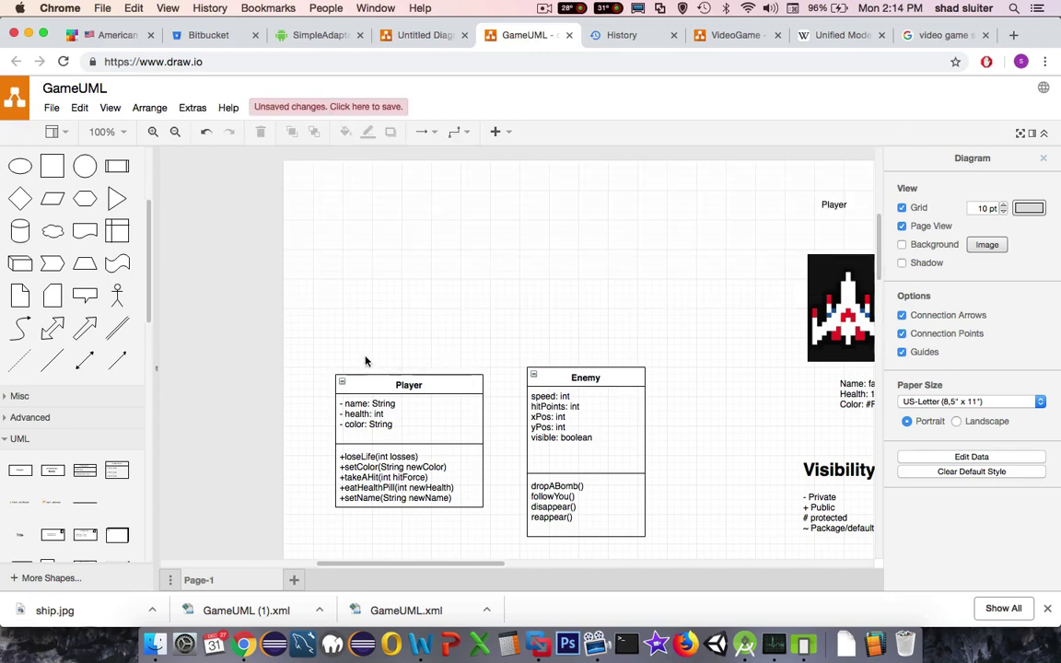
Place a new UML class box above Player and Enemy and pick the second connector routing style.
left_click_drag(85, 471, 451, 204)
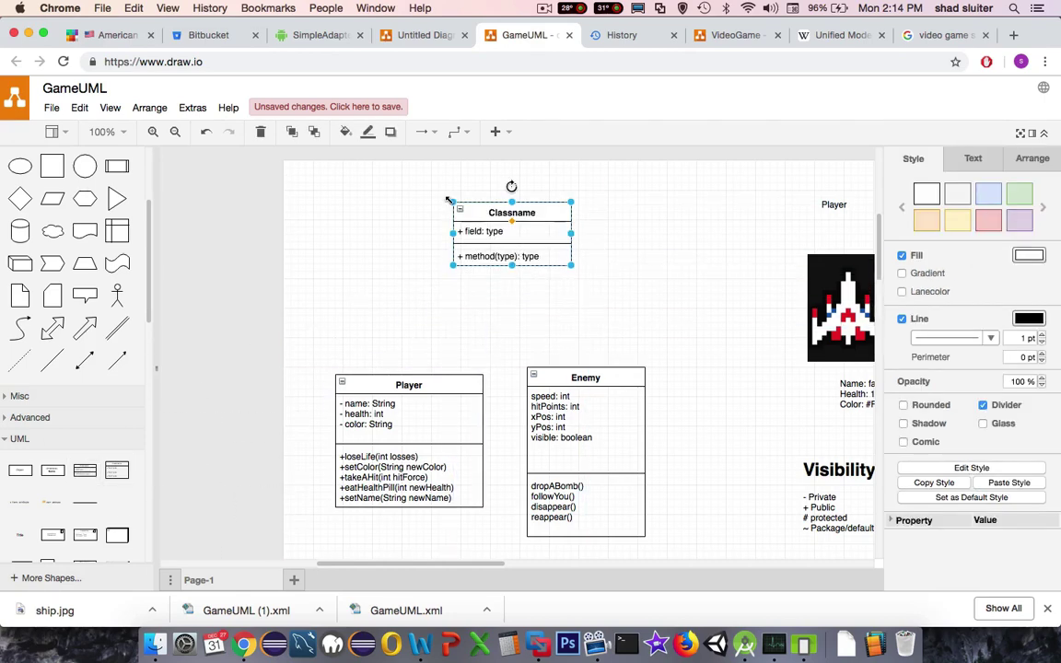
left_click(461, 132)
left_click(459, 179)
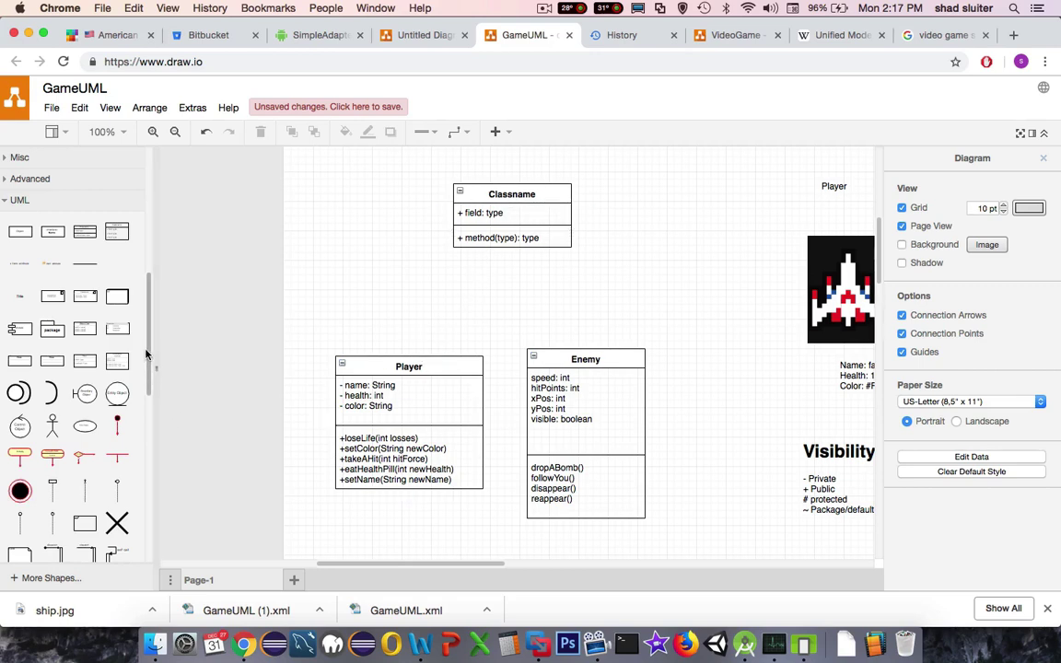
Add two Extends arrows linking Player and Enemy up to the new class box.
scroll(146, 360, "down", 5)
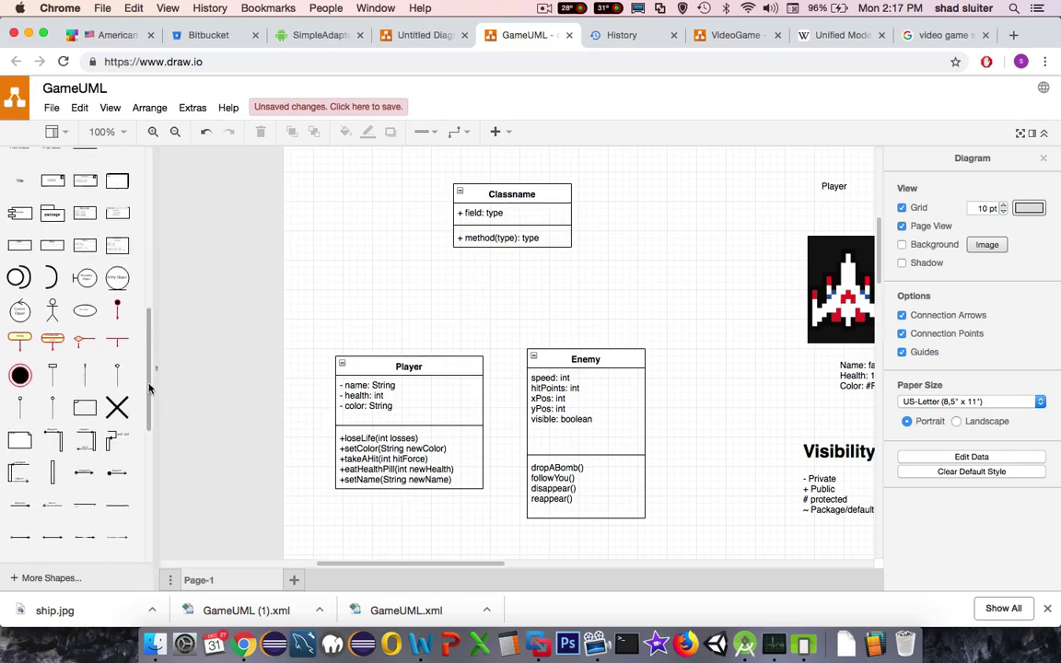
mouse_move(29, 449)
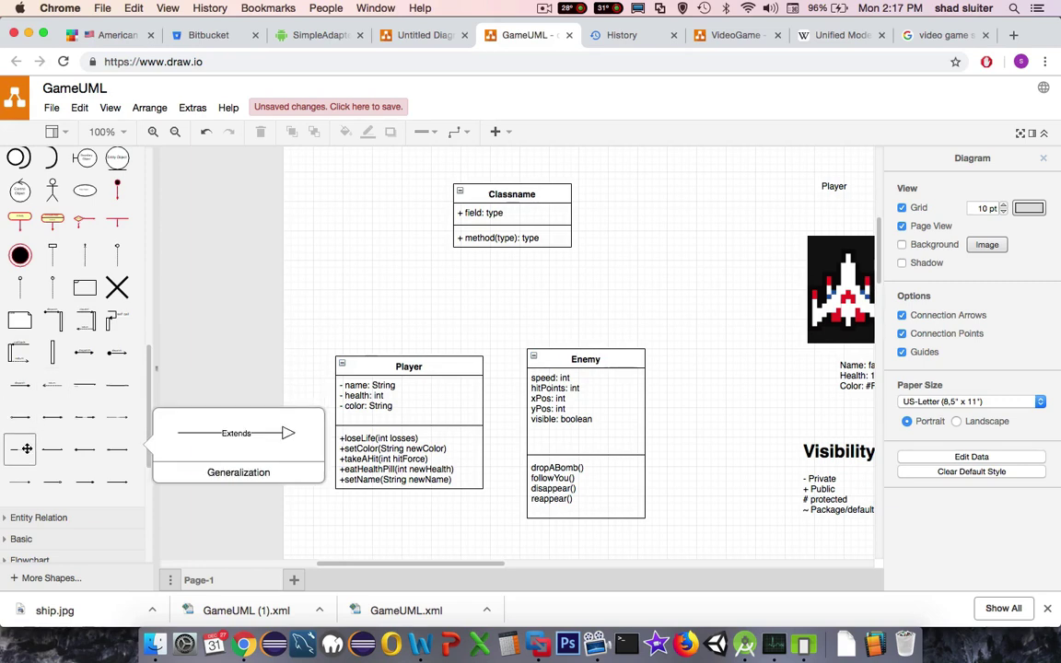
left_click_drag(29, 449, 409, 356)
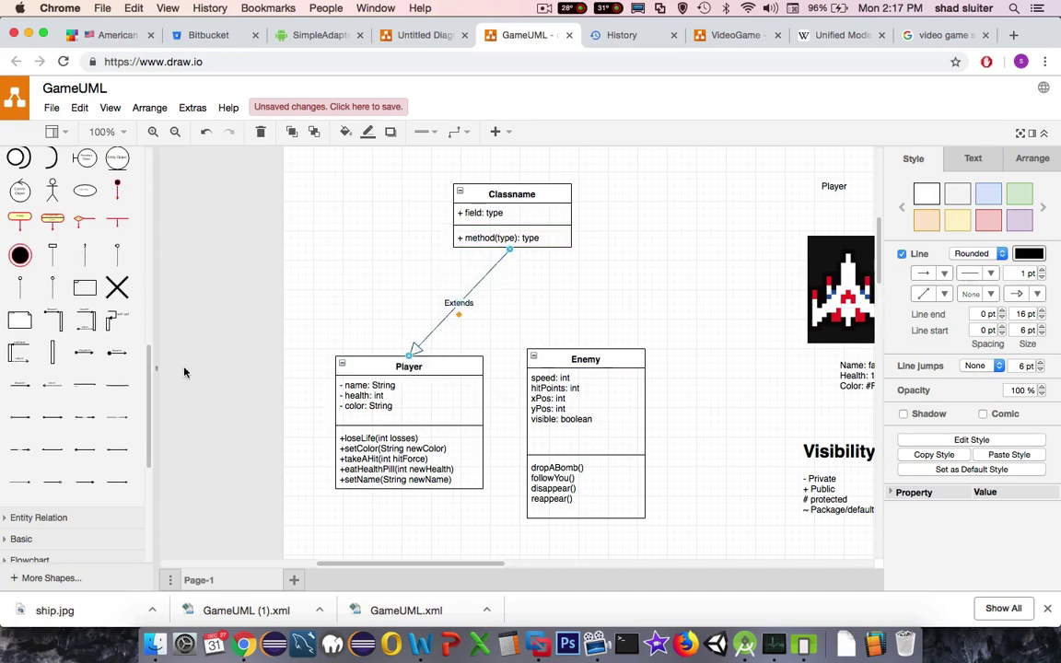
mouse_move(20, 423)
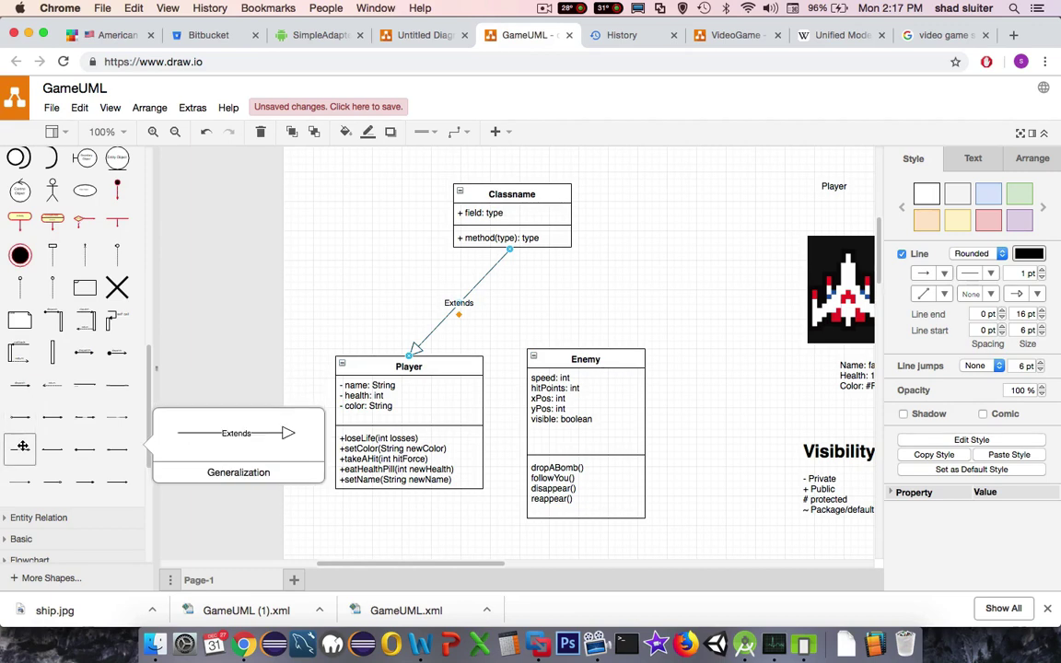
left_click_drag(53, 449, 512, 255)
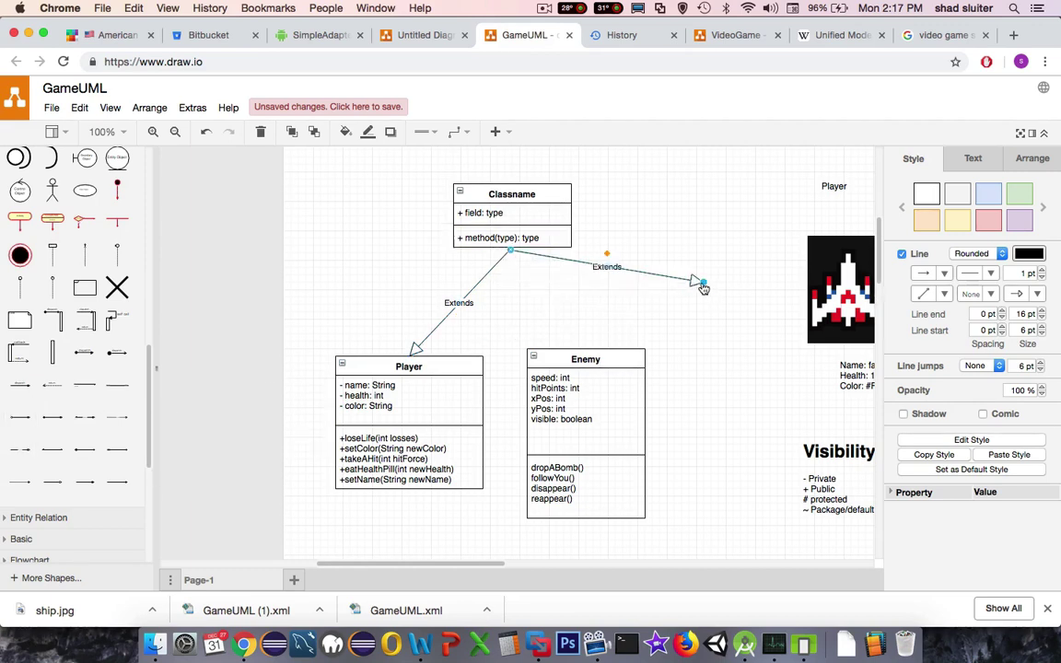
left_click_drag(701, 281, 589, 355)
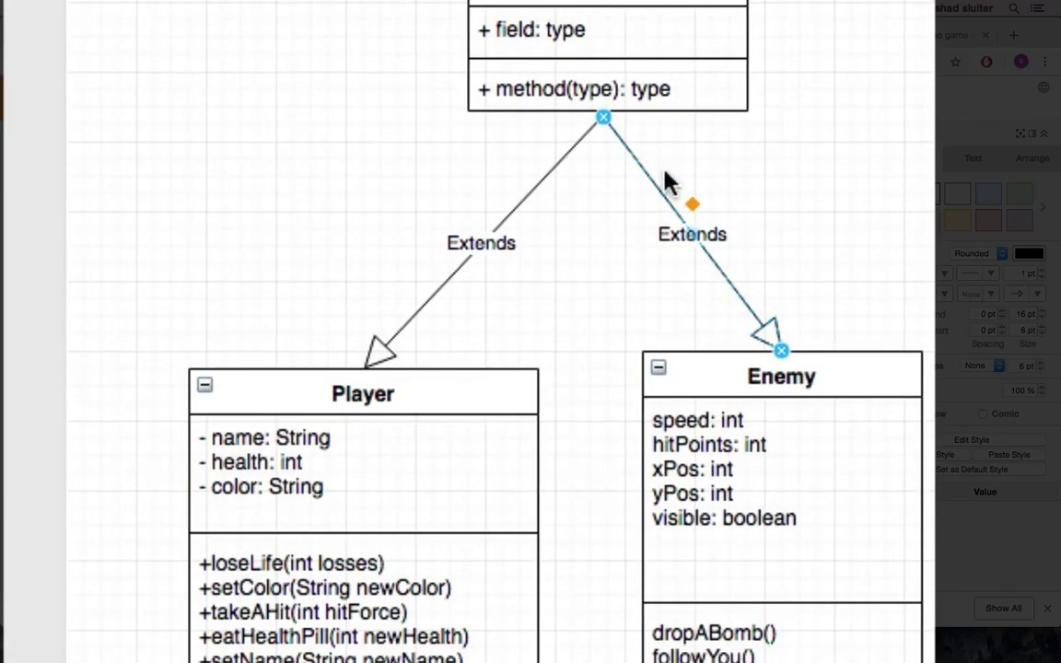
Make '- name: String' the superclass's first field and remove the name field from Player.
left_click(541, 35)
double_click(544, 37)
type("-")
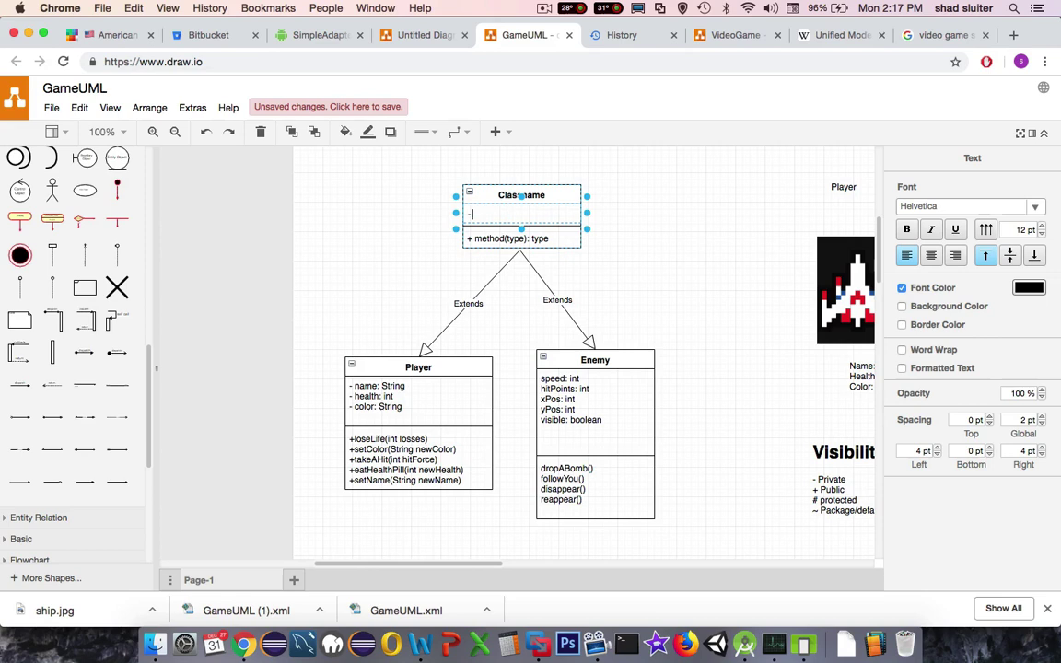
type(" name: String")
double_click(397, 390)
left_click(368, 367)
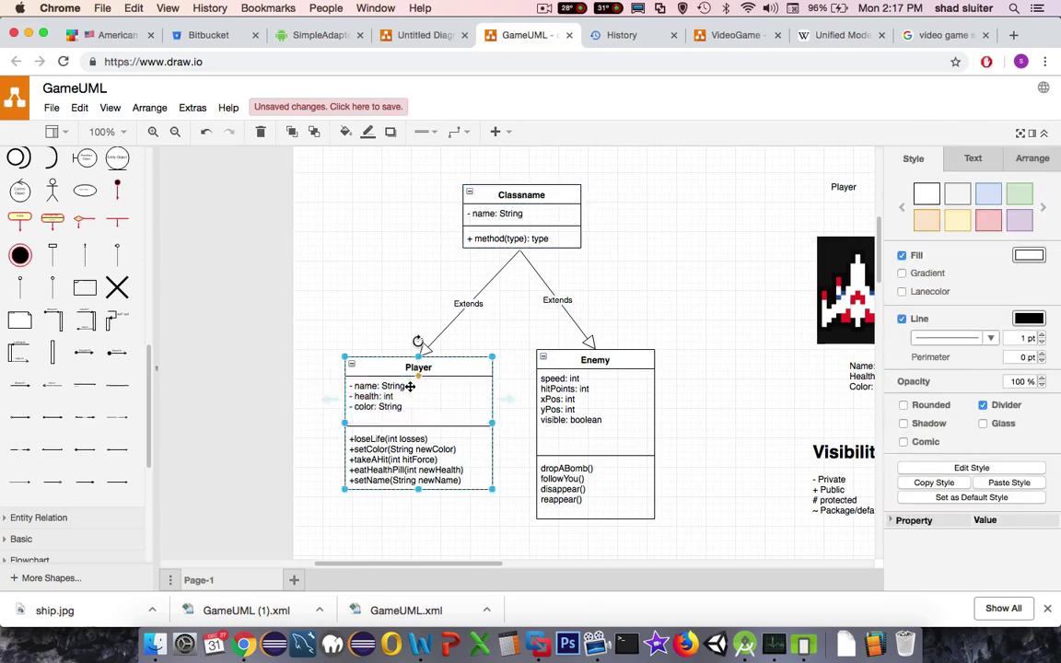
double_click(378, 405)
left_click(351, 427)
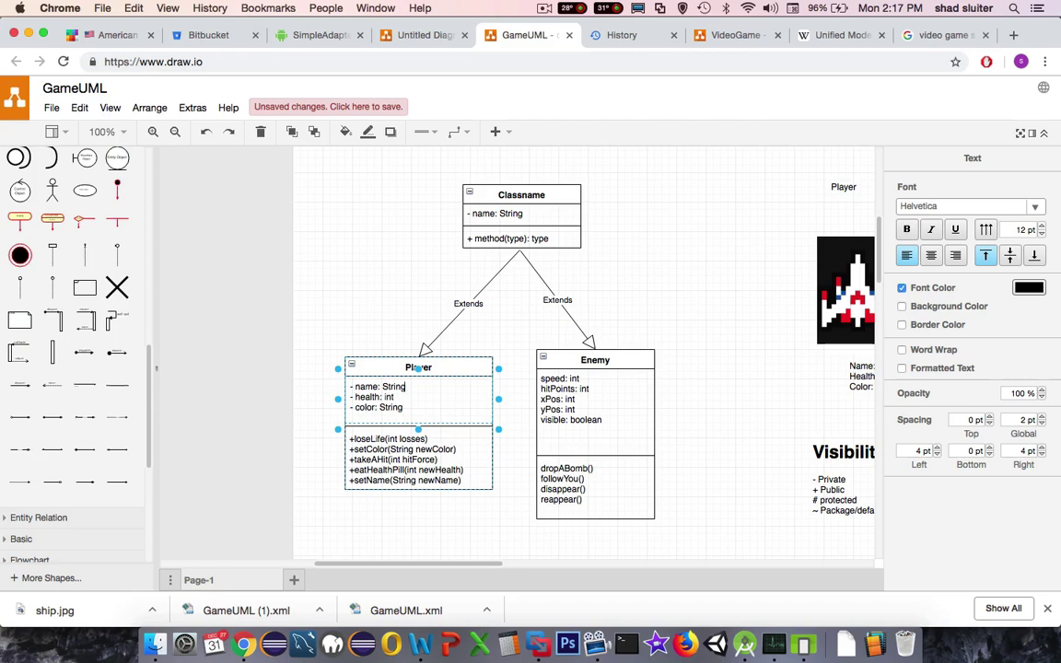
key("BackSpace")
key("BackSpace")
key("BackSpace")
key("BackSpace")
key("BackSpace")
key("BackSpace")
key("BackSpace")
key("BackSpace")
key("BackSpace")
key("BackSpace")
key("BackSpace")
key("BackSpace")
key("Delete")
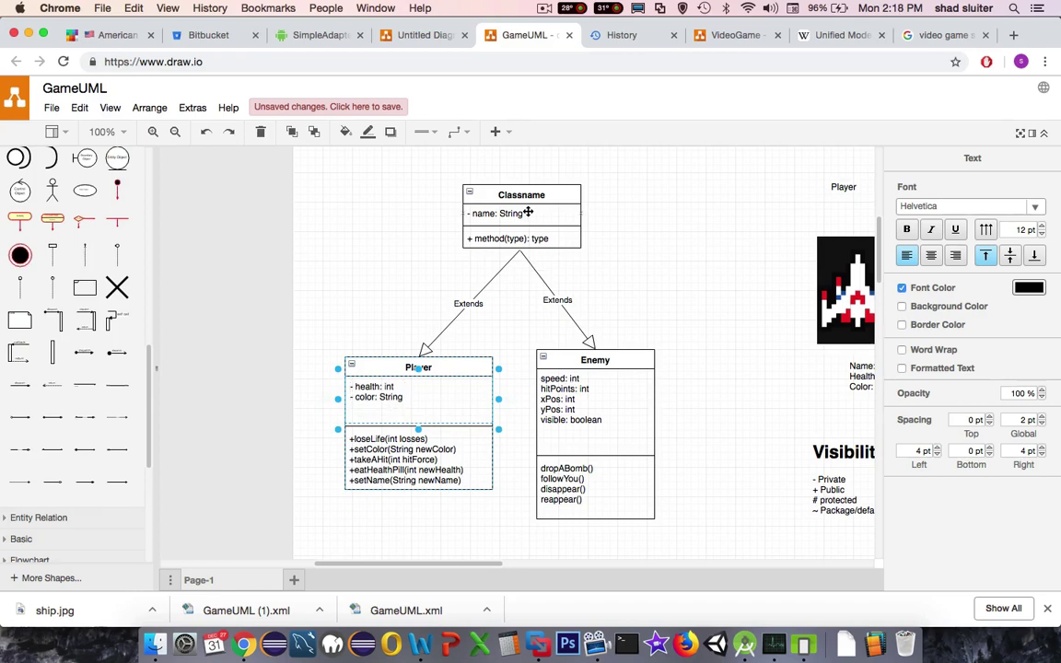
Add color: String, hitPoints: int, xPos: int, yPos: int and speed: int to the superclass.
double_click(493, 212)
key("Right")
key("Return")
type("- color: String")
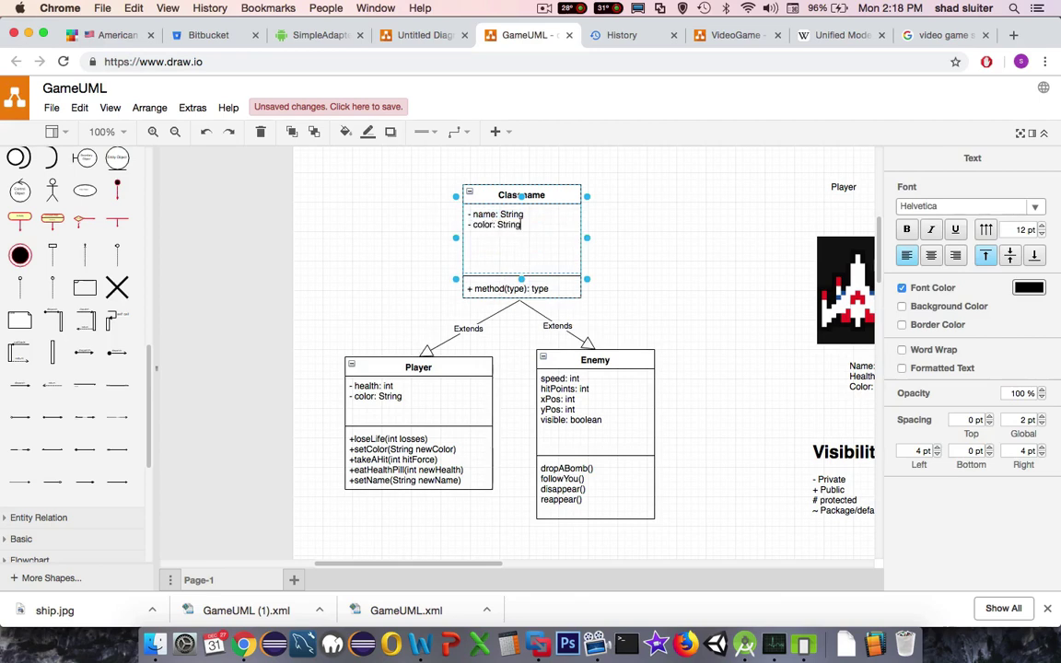
key("Return")
type("- hitPoints: int")
key("Return")
type("- xPos: int")
key("Return")
type("-yPos: ")
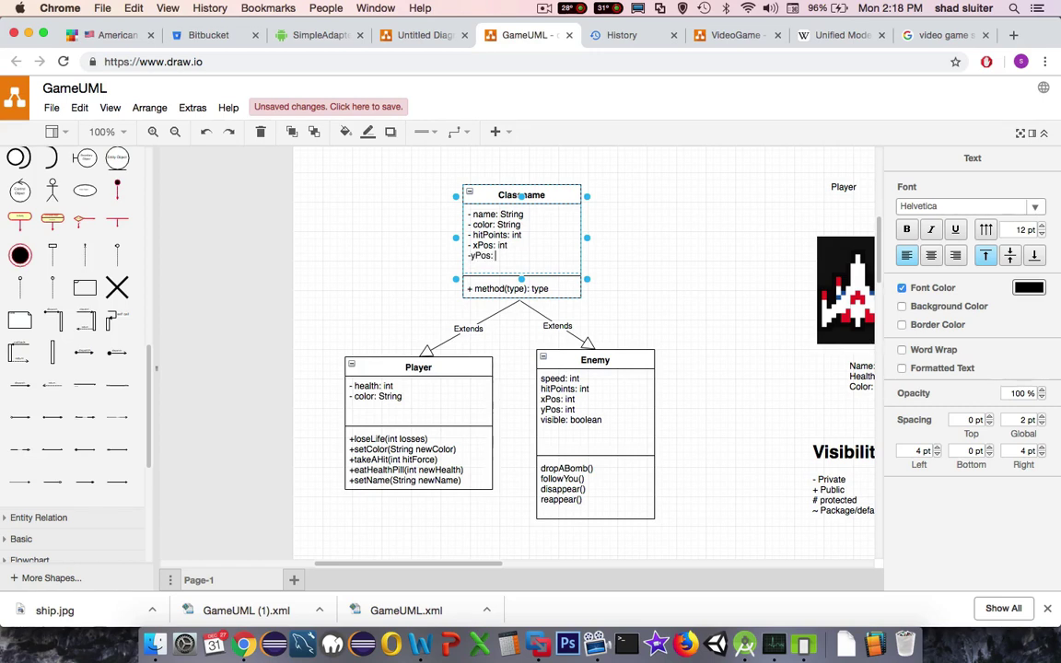
type("int")
key("Return")
type("speed:int")
key("Return")
Delete Player's health and color fields.
key("Tab")
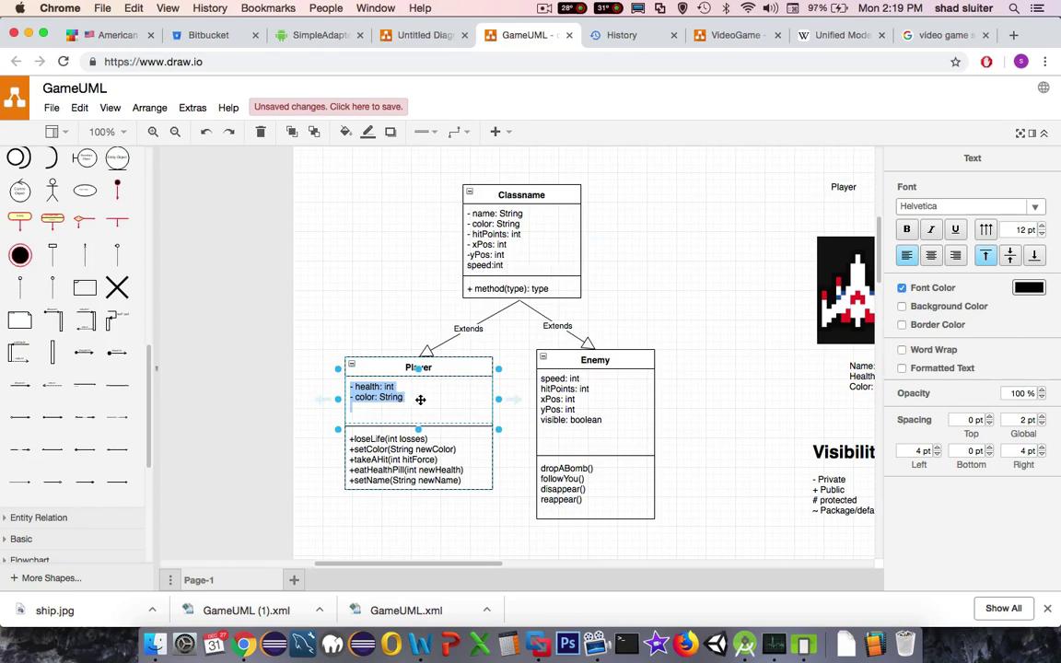
key("BackSpace")
key("Tab")
Delete Enemy's speed through yPos fields, leaving visible: boolean.
left_click(576, 400)
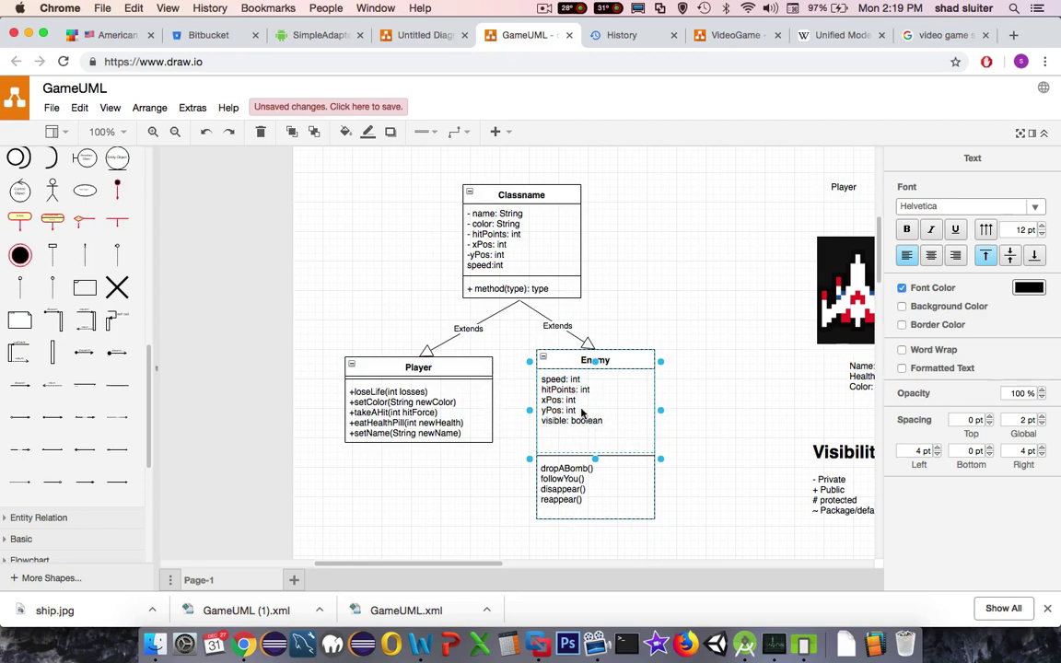
left_click_drag(581, 412, 542, 384)
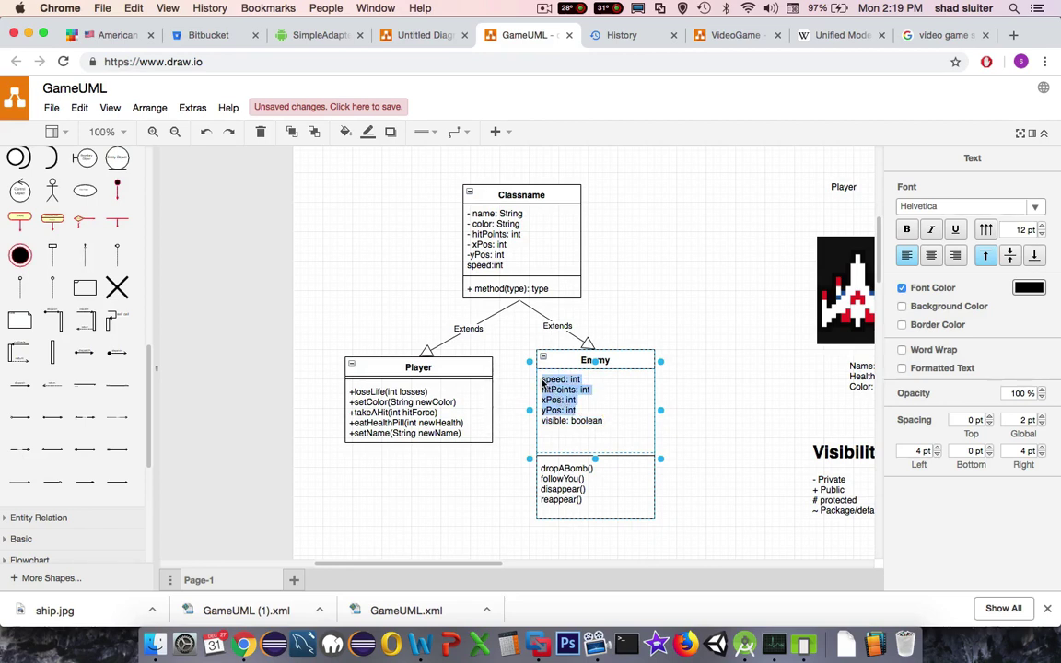
key("BackSpace")
key("Delete")
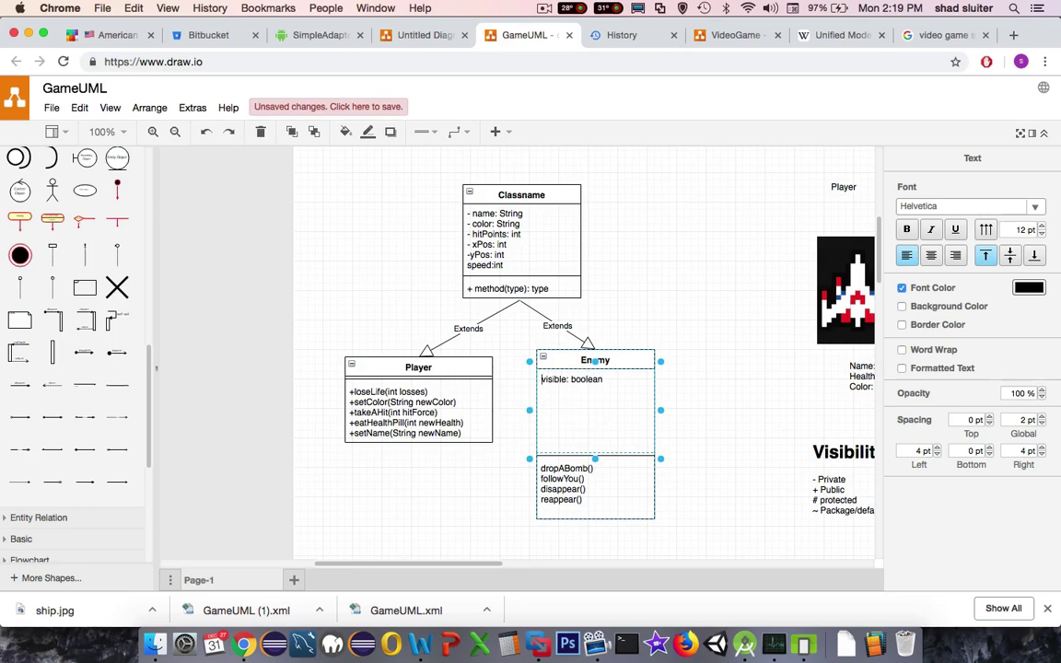
Add experiencePoints:int and numberOfBullets:int to Player's attributes.
double_click(418, 379)
type("- levelNu")
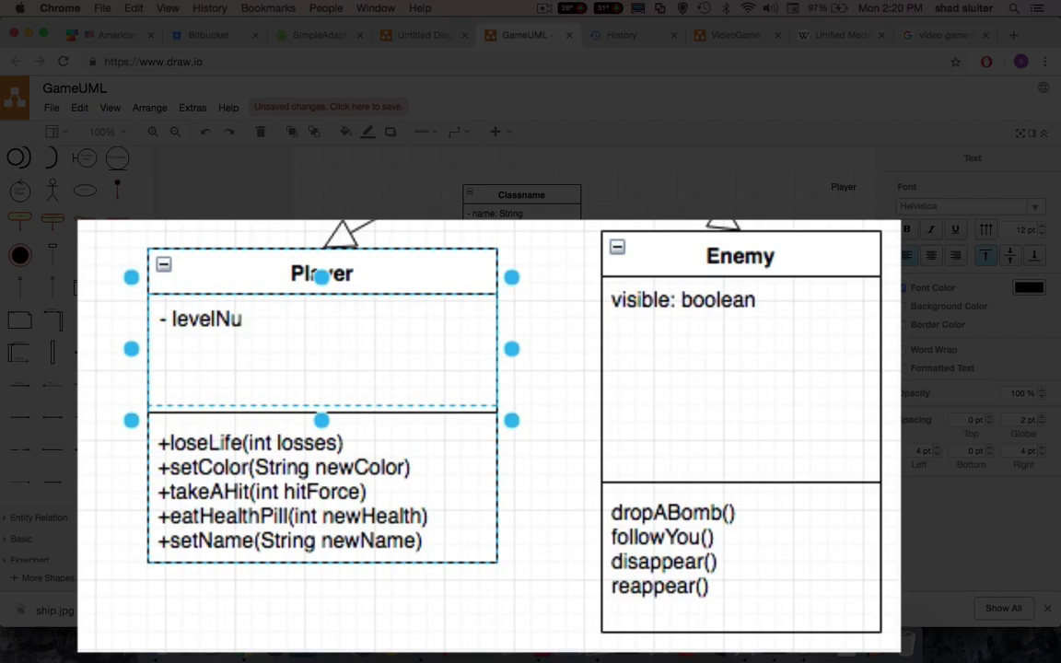
key("BackSpace")
key("BackSpace")
key("BackSpace")
key("BackSpace")
key("BackSpace")
key("BackSpace")
key("BackSpace")
type("experiencePoints:int")
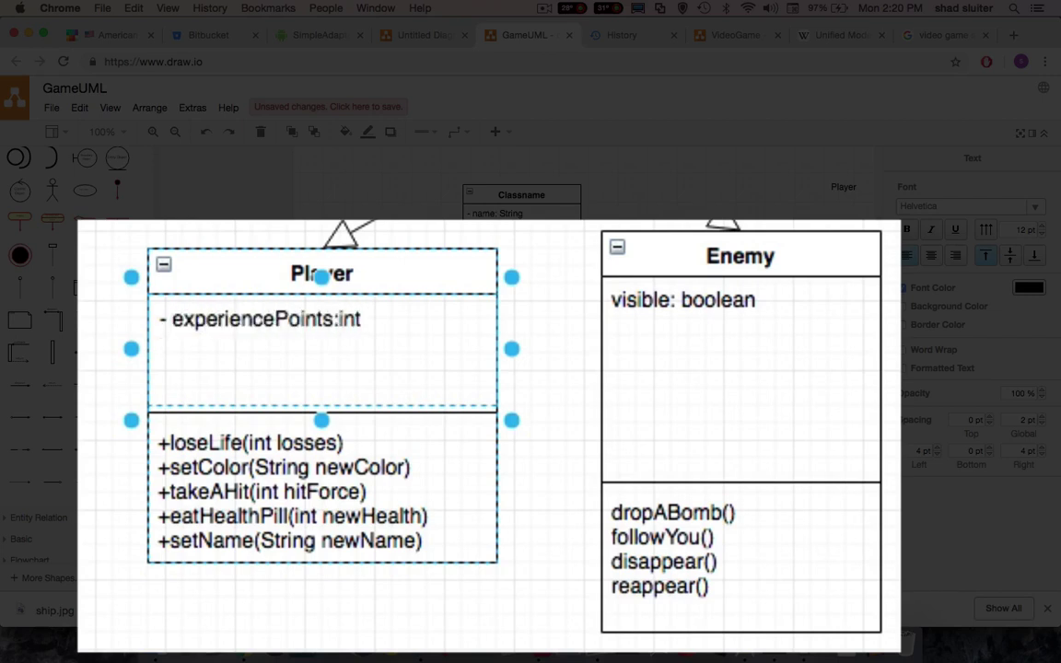
key("Return")
type("- numberOfBullets:")
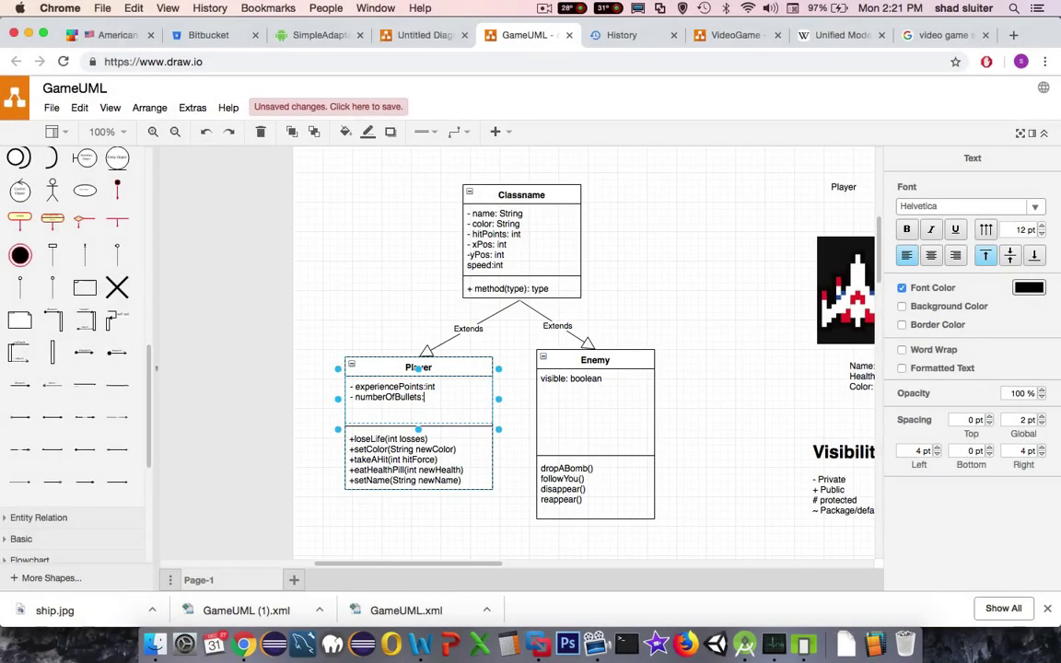
type("int")
Replace the placeholder method with setColor(String newColor), setHealthPoints(int points), setXPos(int x) and setYPos(int y).
double_click(514, 291)
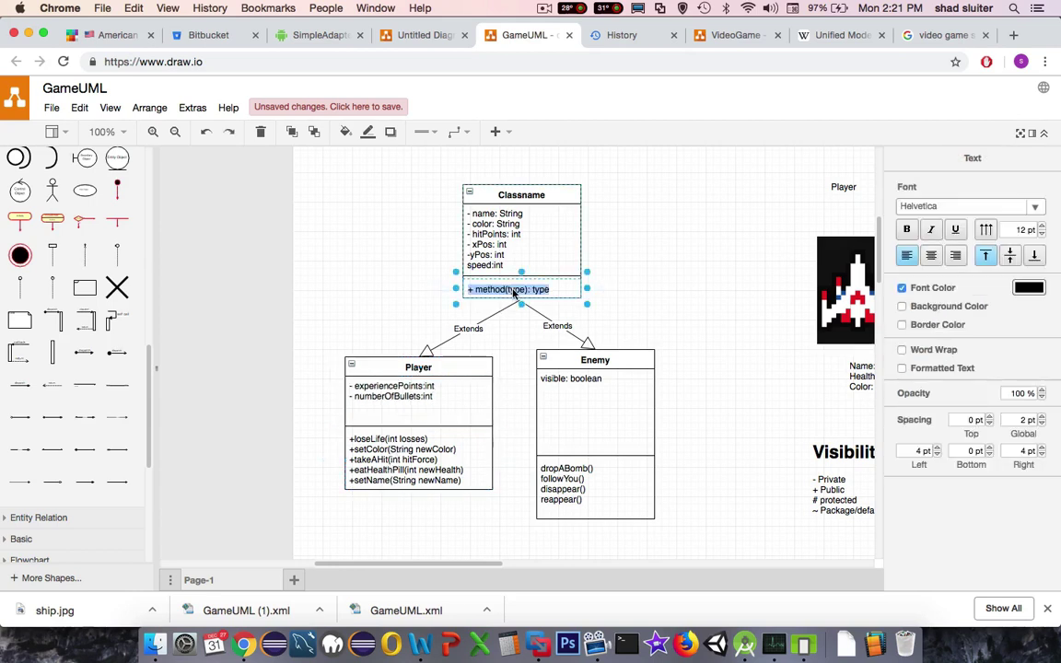
key("BackSpace")
type("+ setCo")
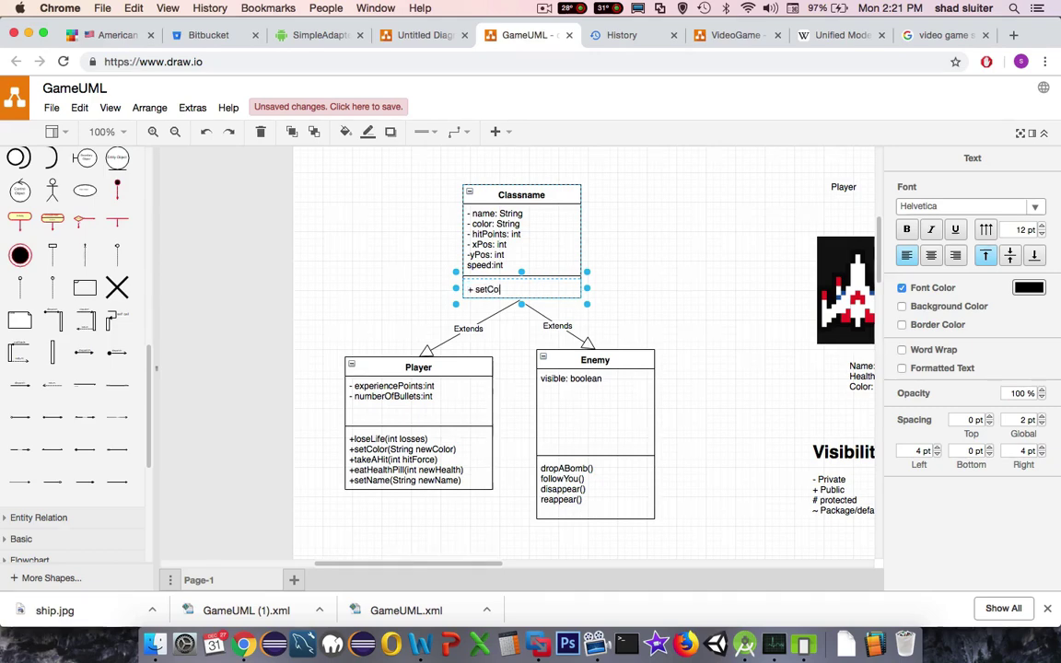
type("lor(")
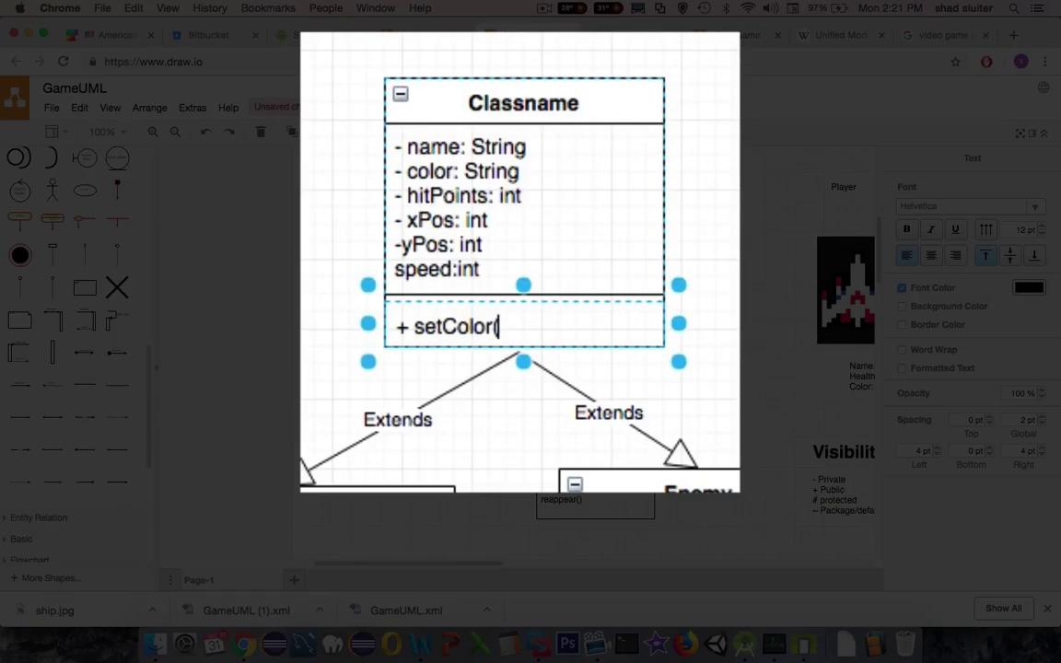
type("String new")
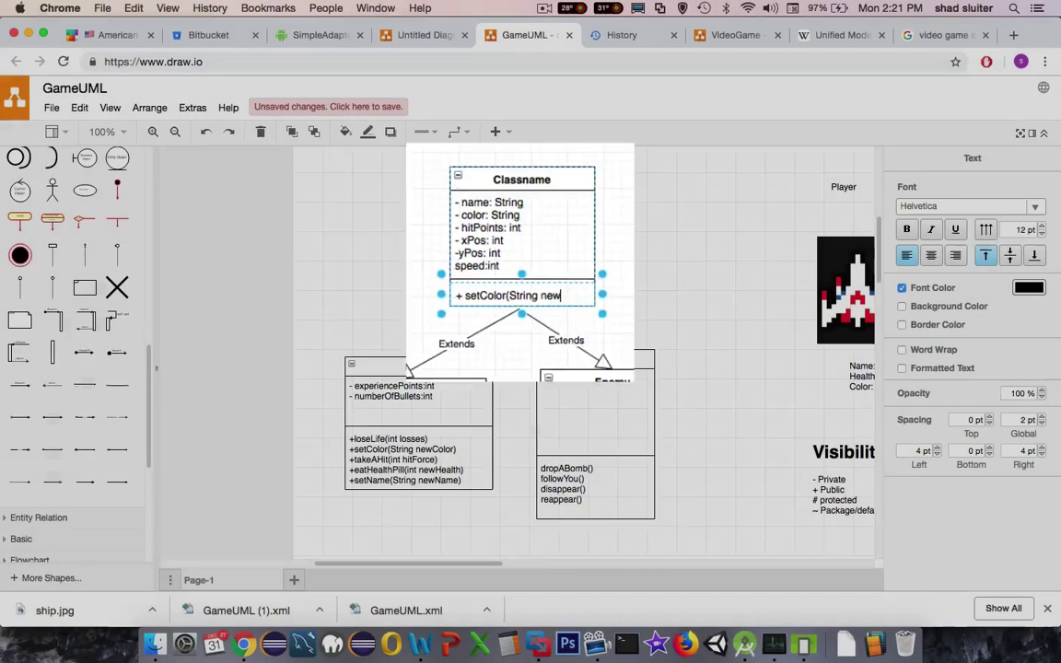
type("Color)")
key("Return")
type("+ setHealthPoints(int points)")
key("Return")
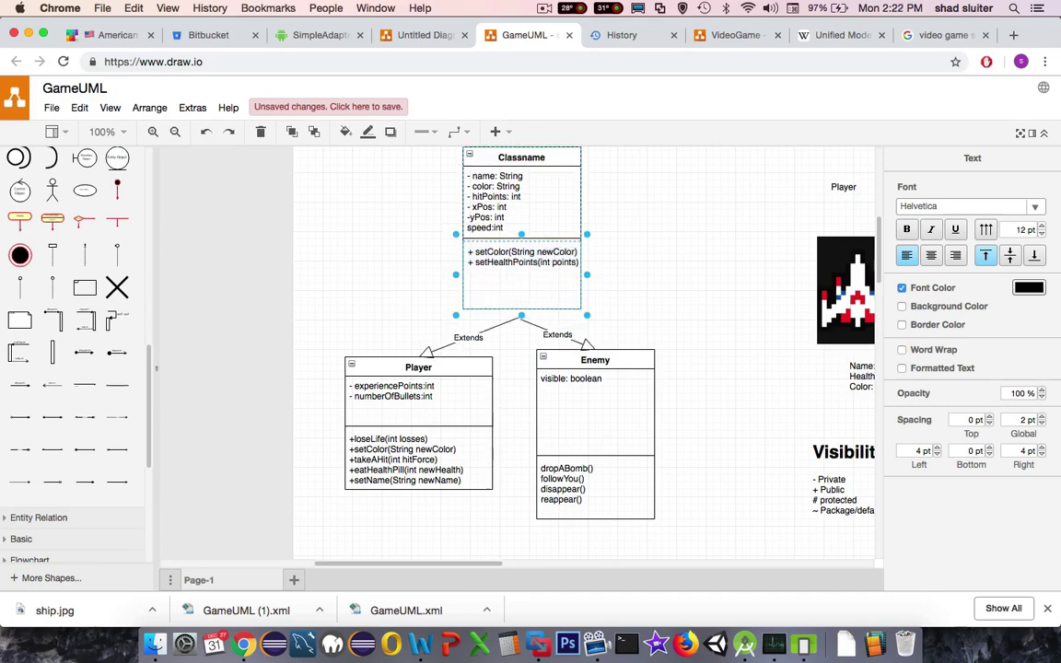
type("etXPos(int x)")
key("Return")
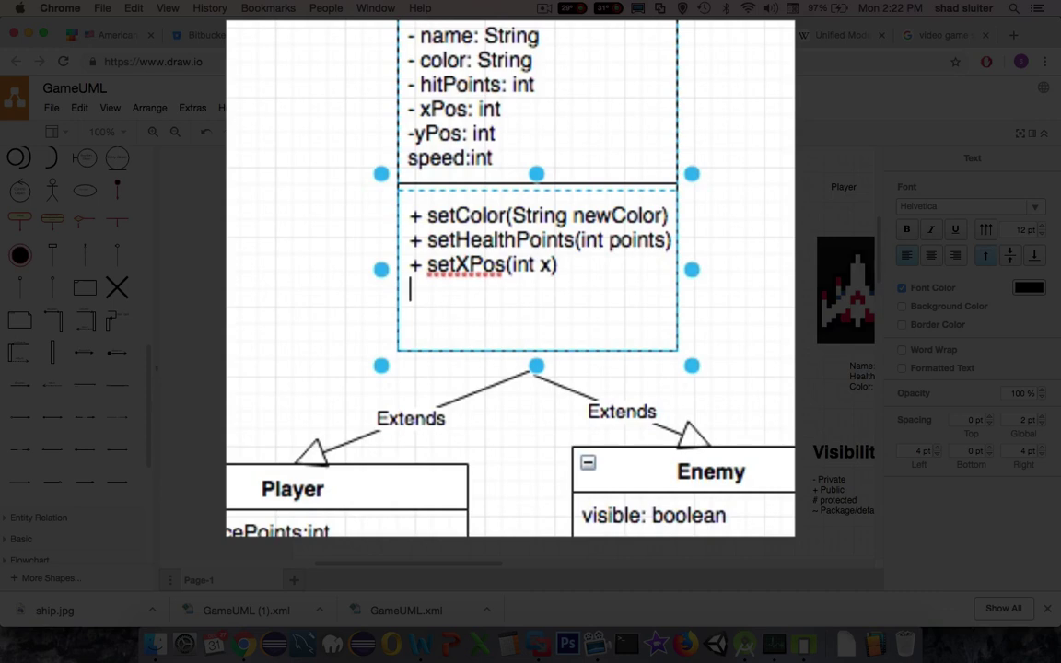
type("+ setYPos(int y)")
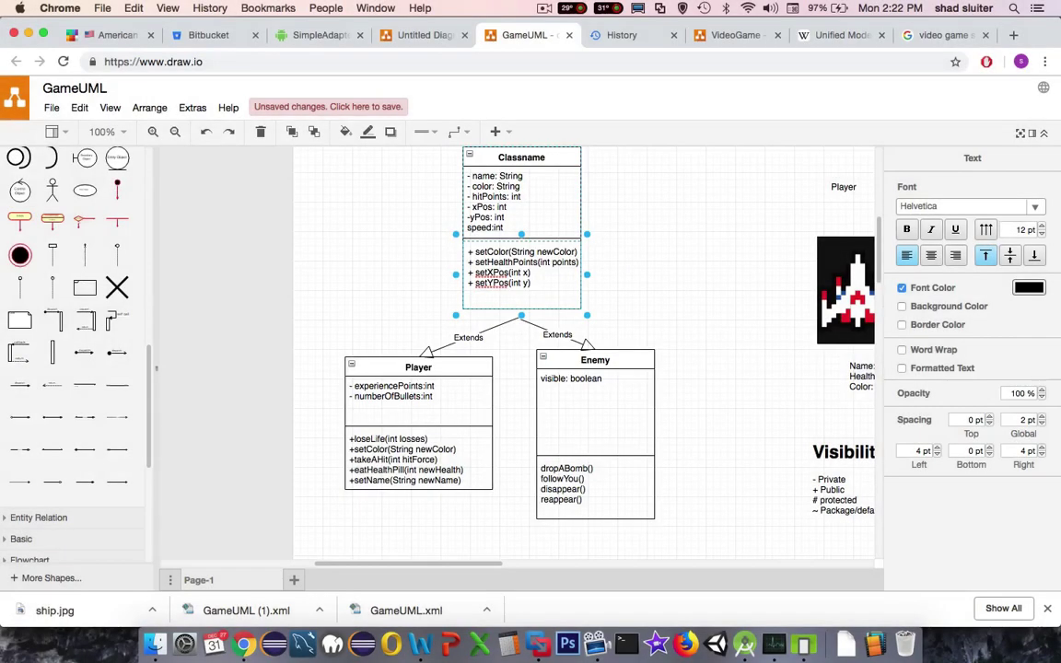
Delete setColor and setName from Player's methods and complete setName(String name) in the superclass.
left_click(460, 454)
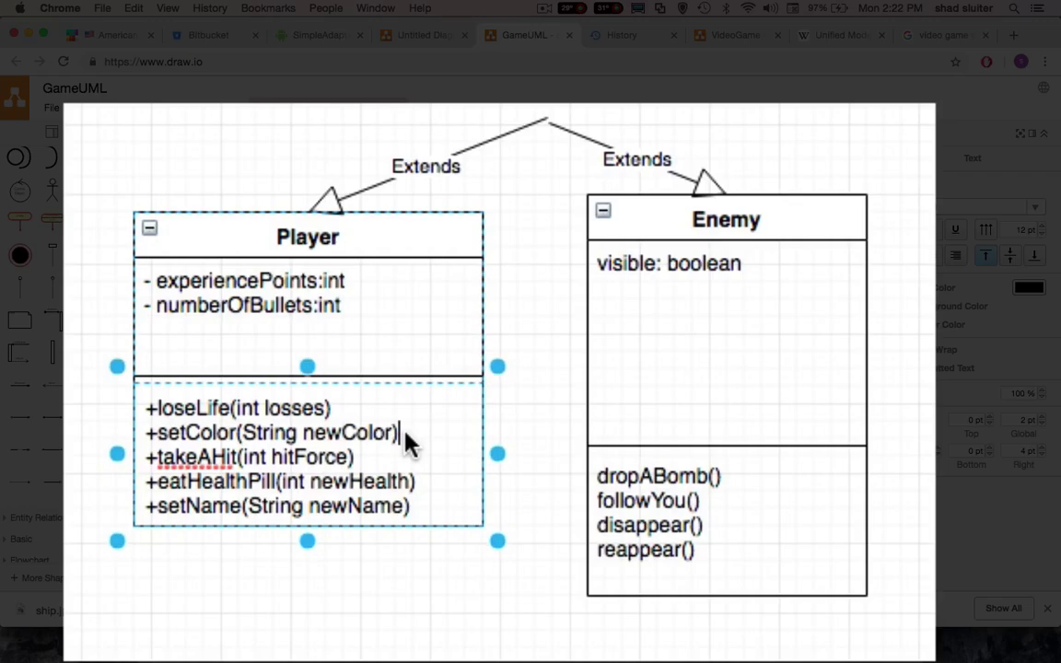
triple_click(459, 452)
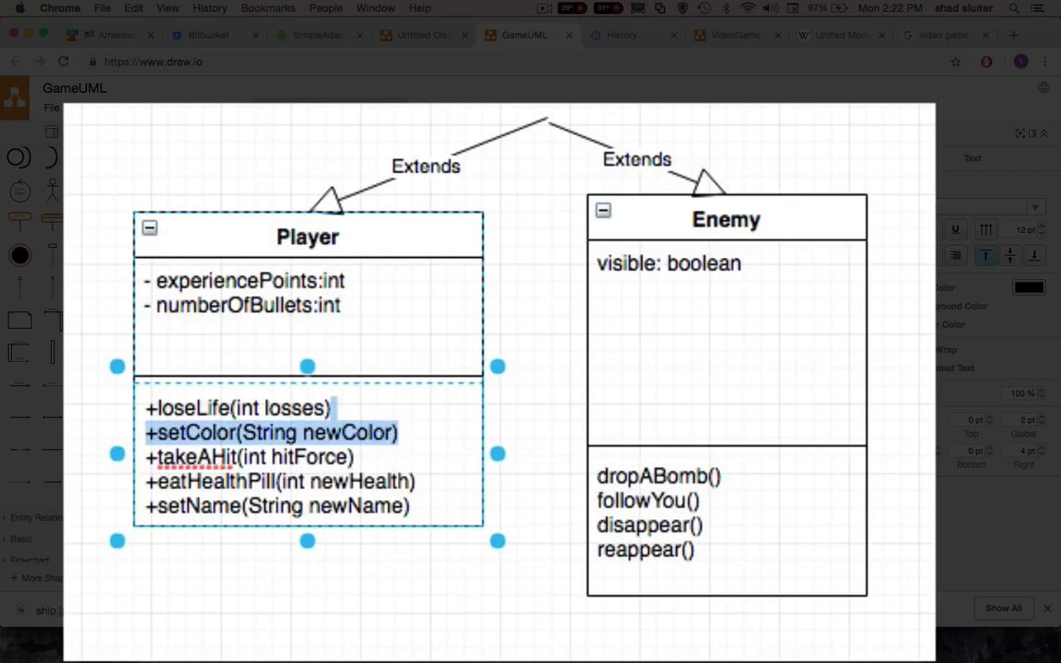
key("BackSpace")
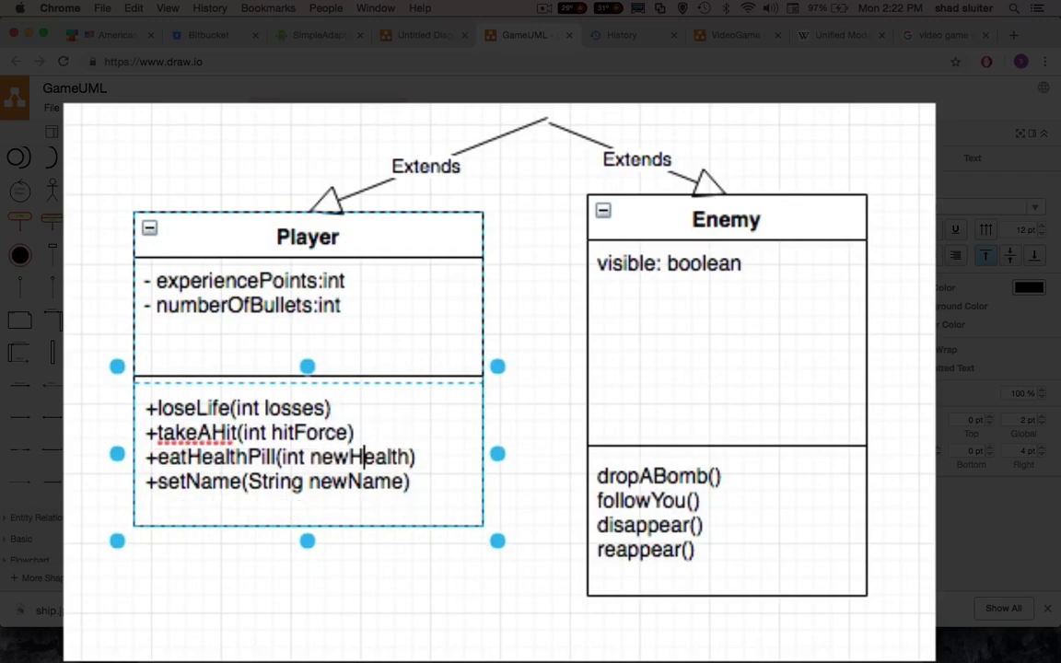
key("Down")
key("Down")
key("shift+Up")
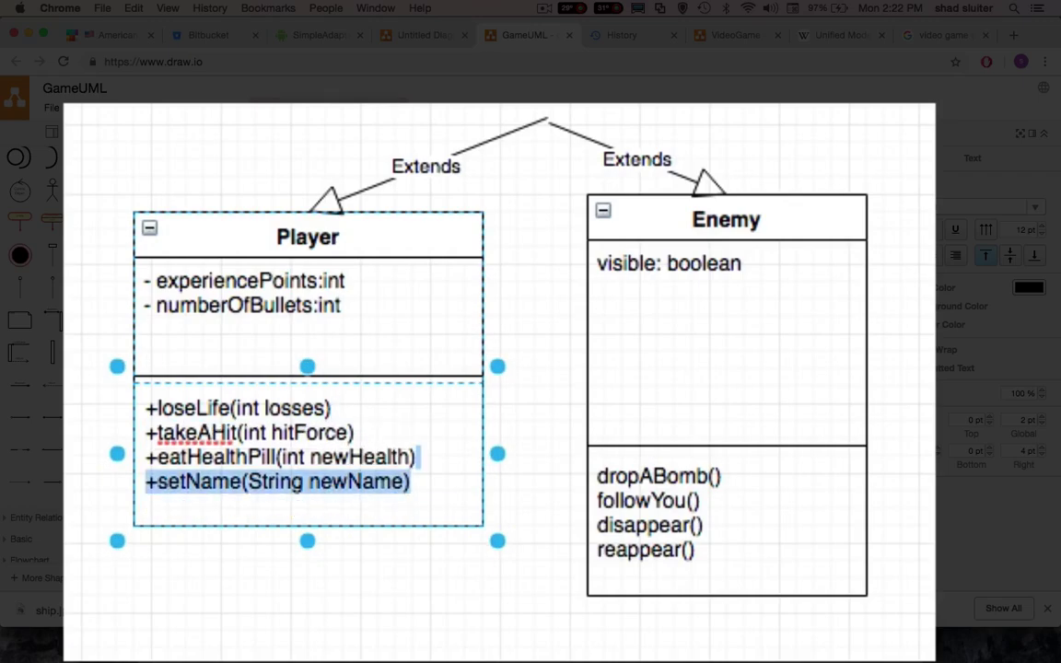
key("BackSpace")
left_click(551, 122)
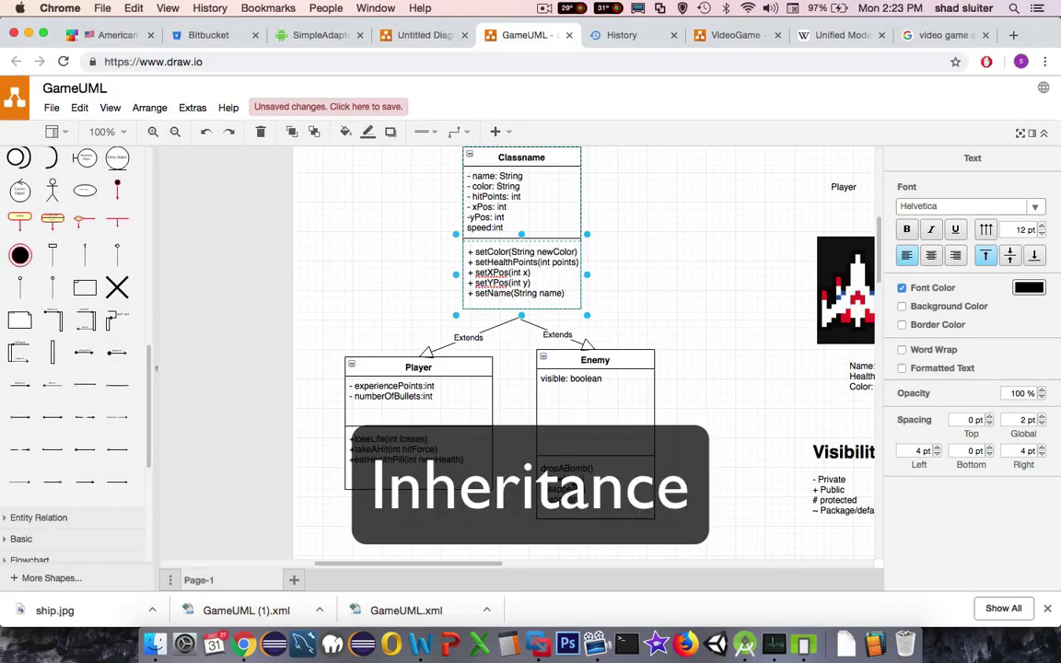
type(")")
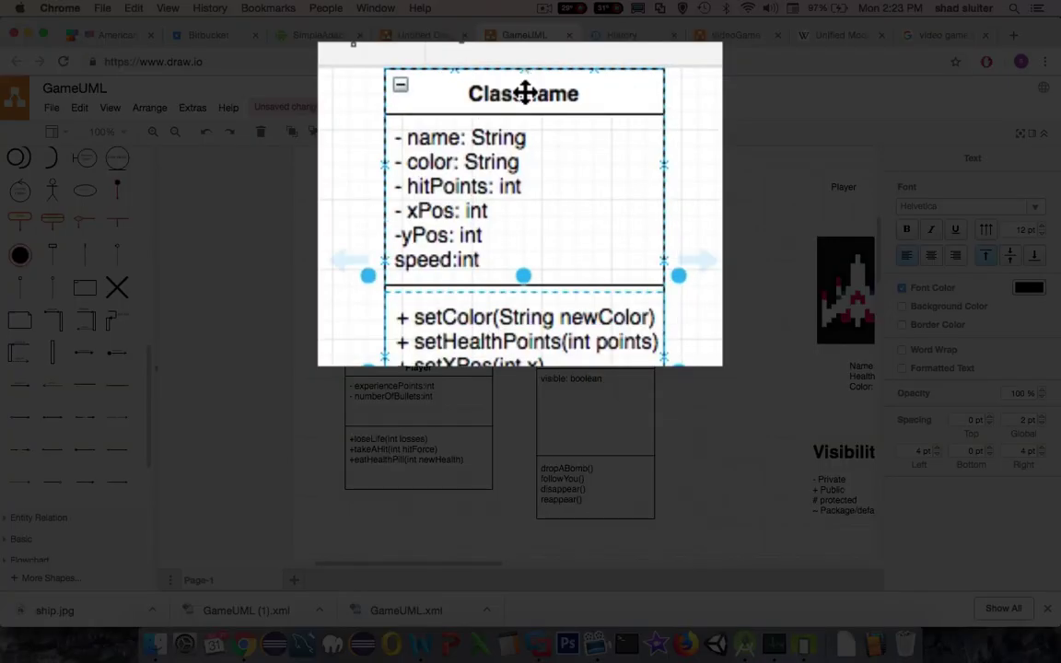
Change the superclass header text from Classname to GameObject.
double_click(521, 157)
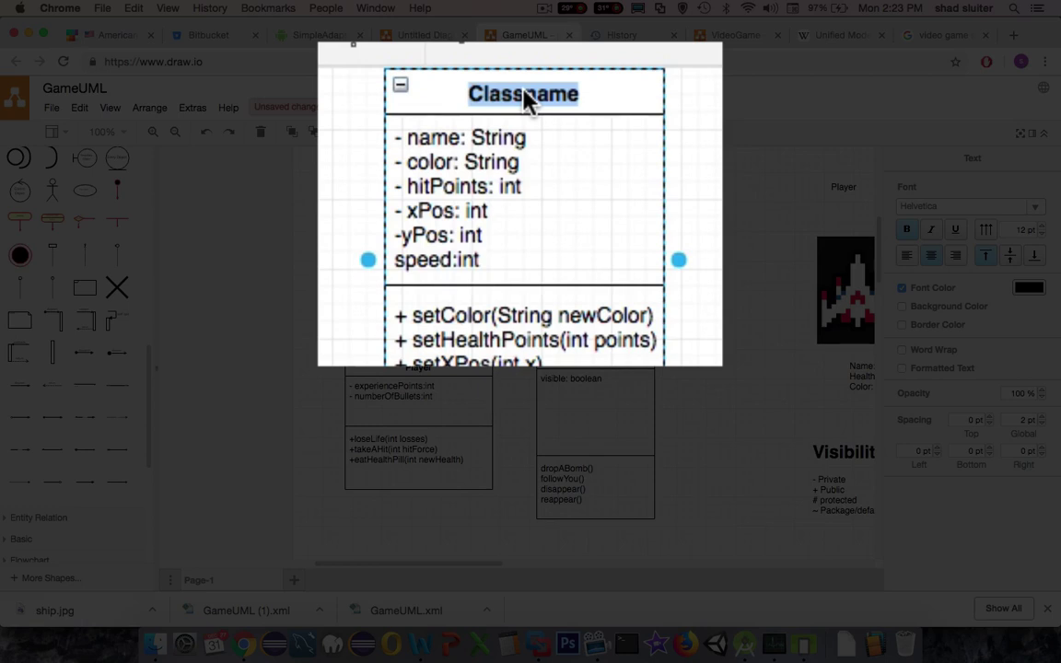
type("GameObject")
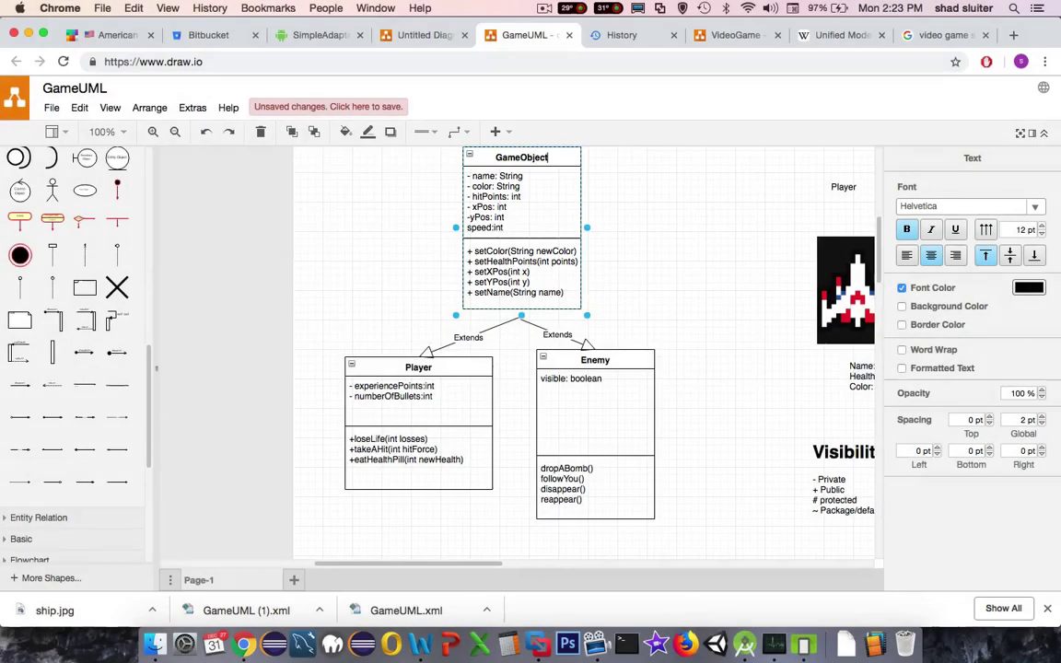